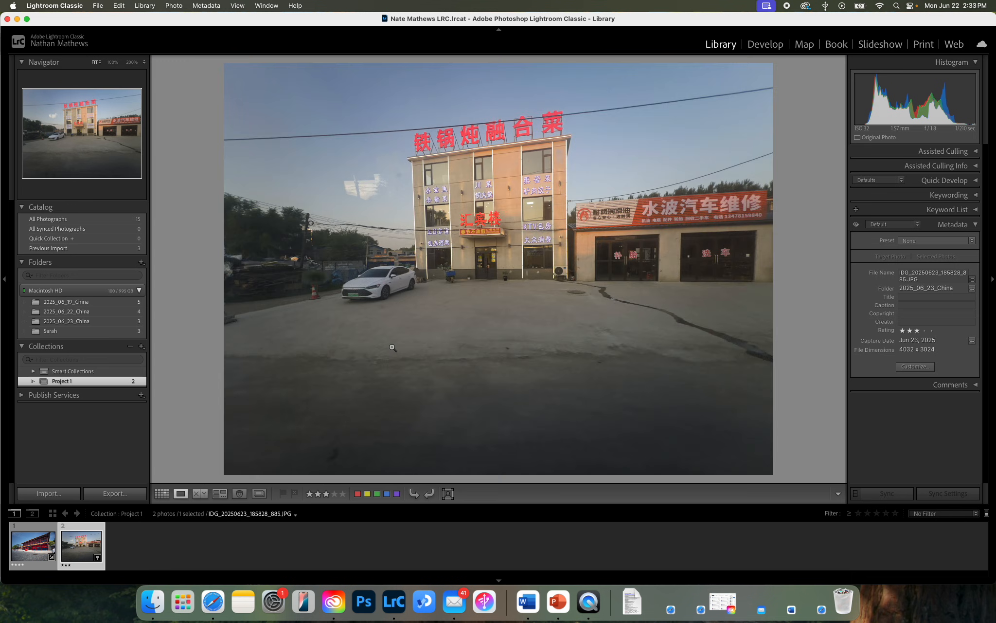
- Switch to Finder, enlarge its window, show the Desktop in columns and open the Lightroom Catalog folder
left_click(153, 602)
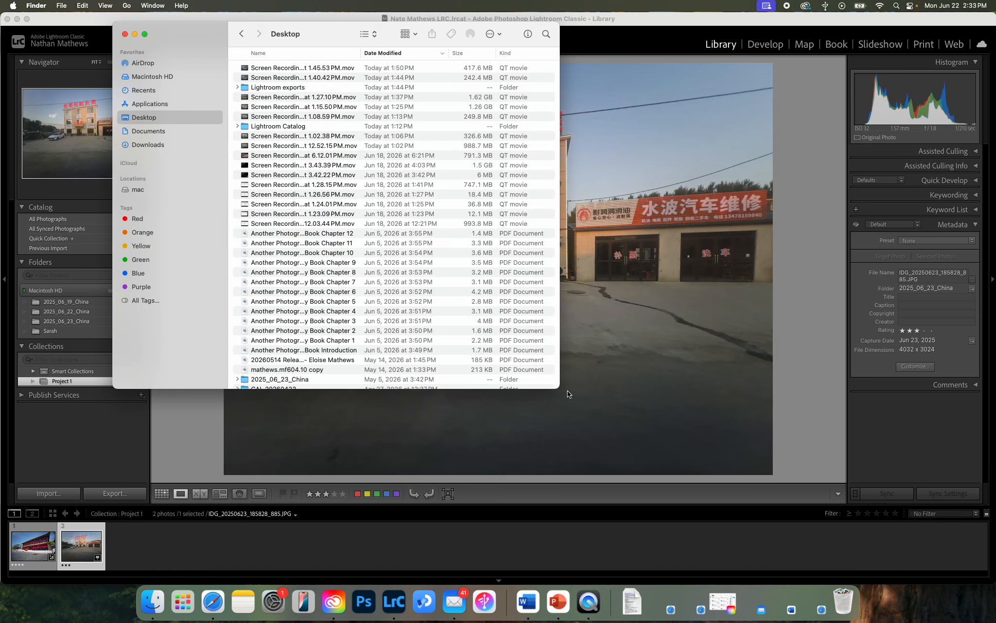
left_click_drag(559, 388, 886, 583)
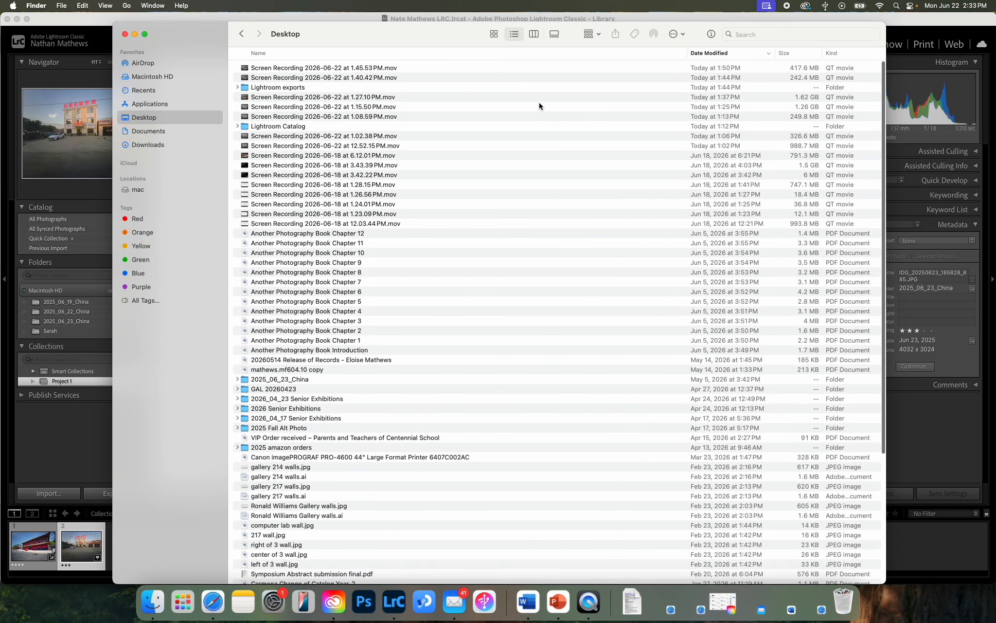
left_click(533, 35)
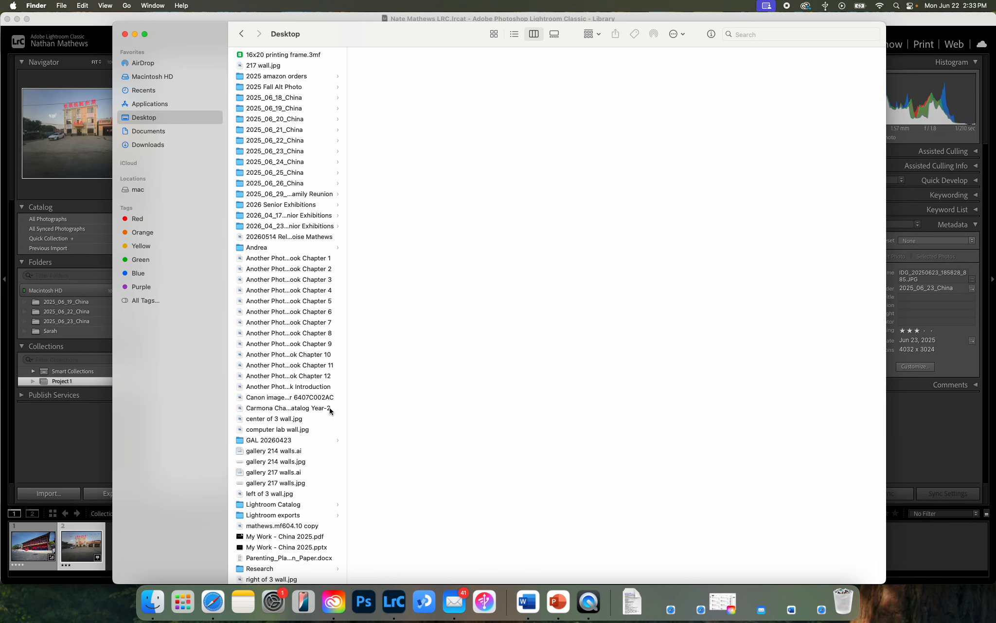
left_click(290, 502)
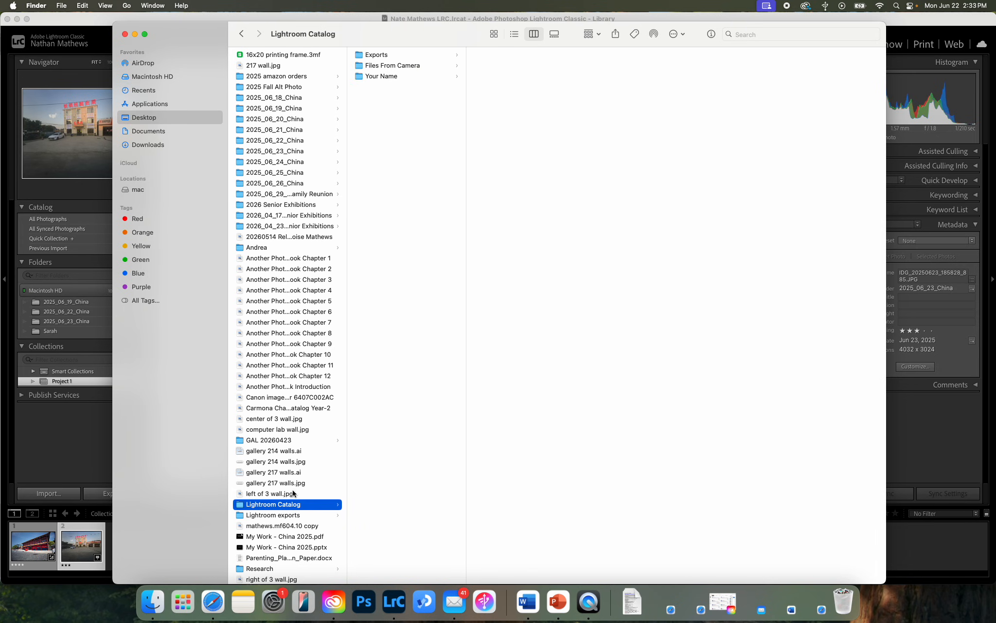
- Delete the "Your Name" folder from the Lightroom Catalog folder
left_click(388, 76)
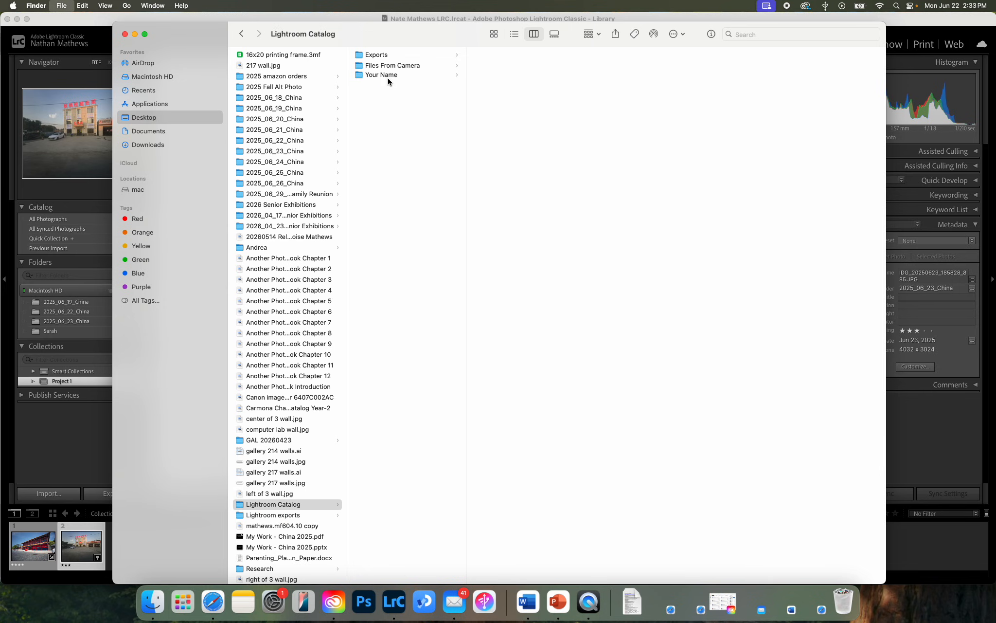
left_click(391, 66)
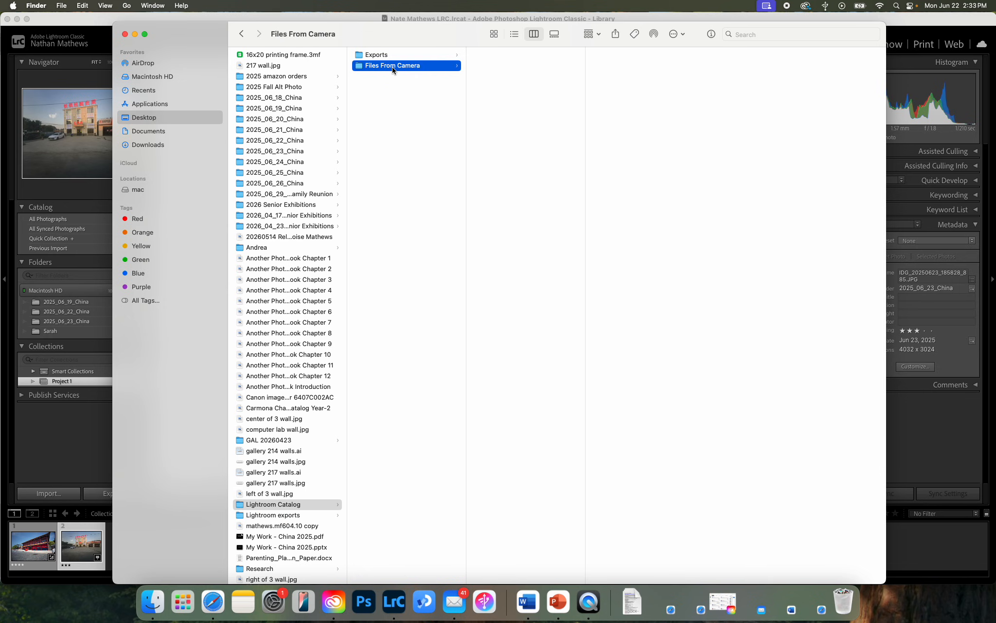
left_click(381, 90)
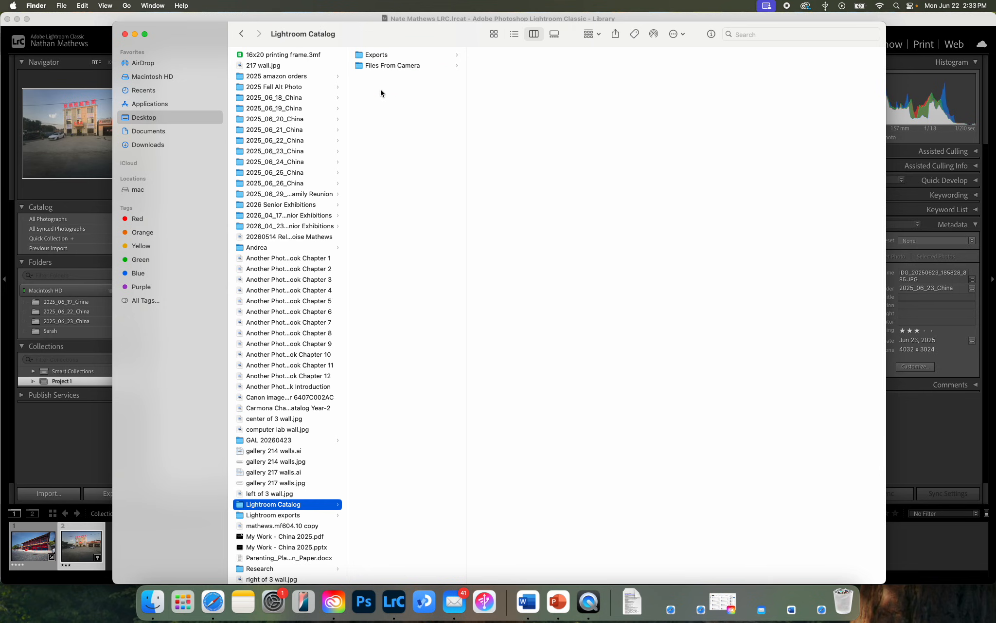
- Create a new subfolder named "Lightroom catalog" inside the Desktop's Lightroom Catalog folder
right_click(381, 91)
left_click(398, 95)
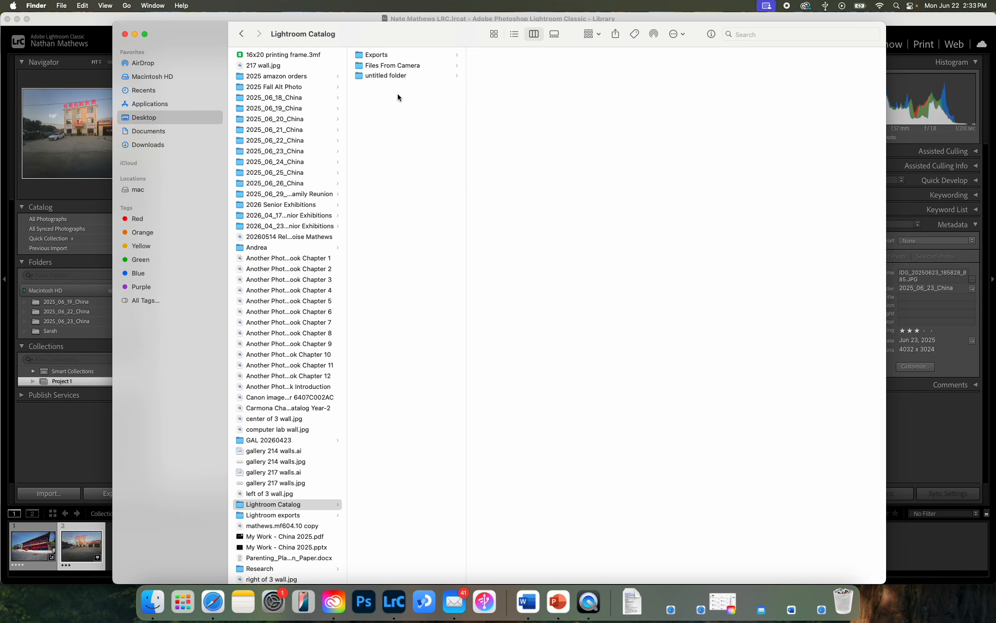
type("Lightroom catalog")
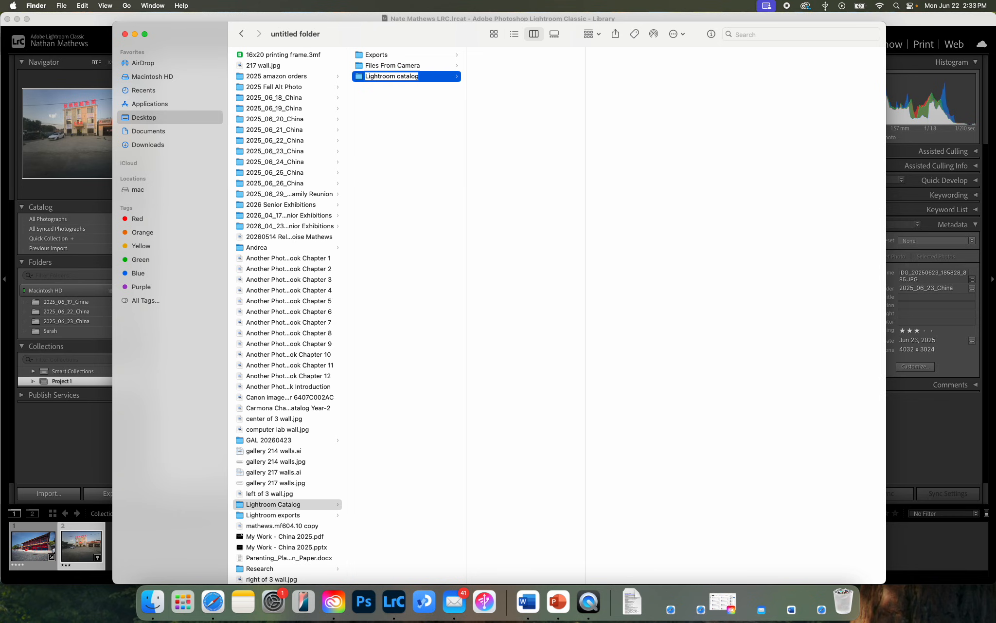
key("Return")
key("Left")
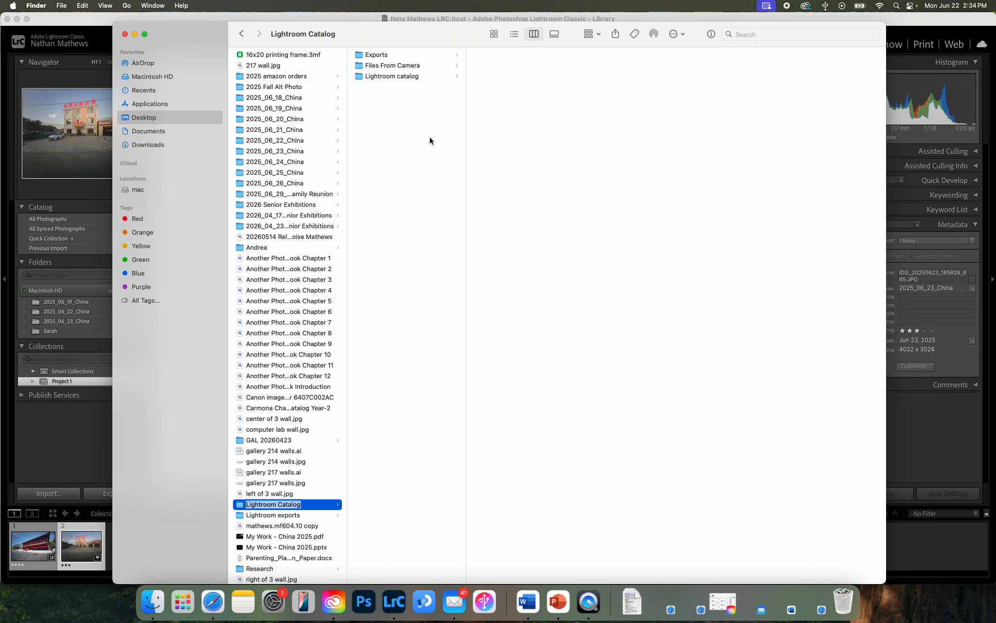
- Look through the Exports, Files From Camera and Lightroom catalog subfolders
left_click_drag(401, 97, 404, 55)
left_click(399, 97)
left_click(394, 55)
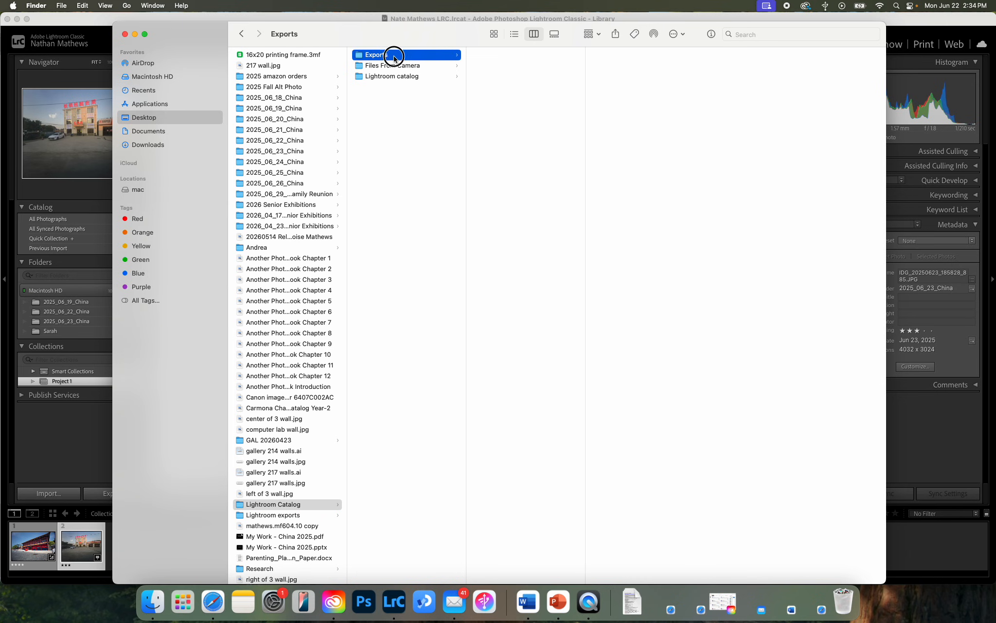
left_click(394, 66)
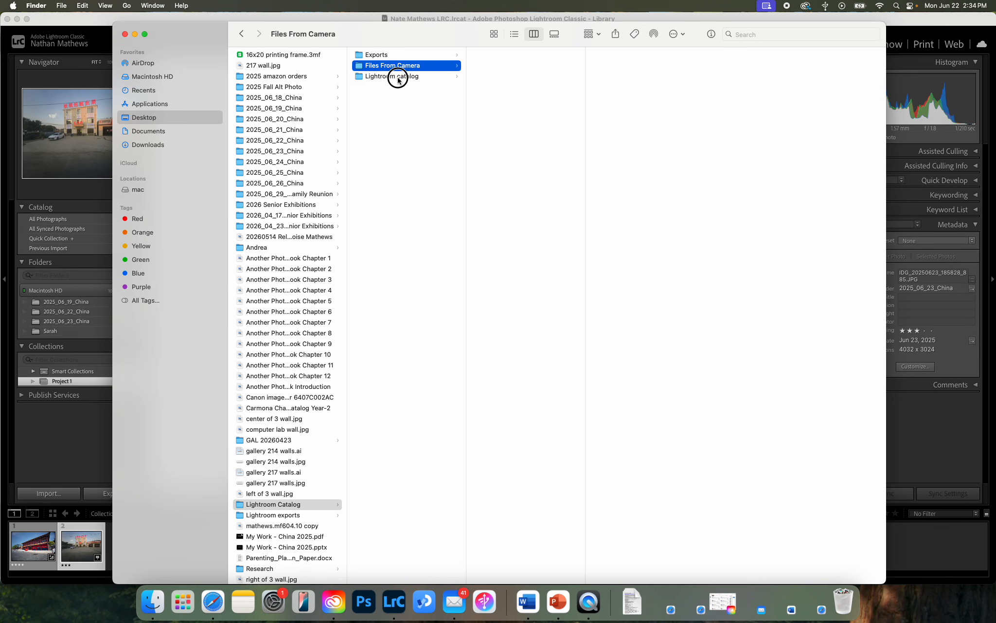
left_click(398, 77)
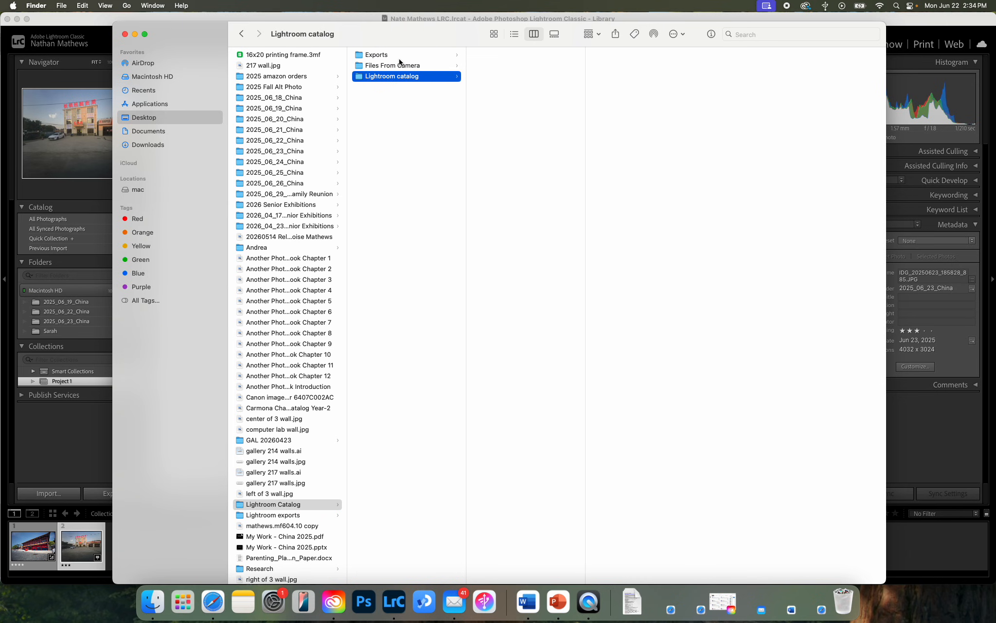
left_click(402, 65)
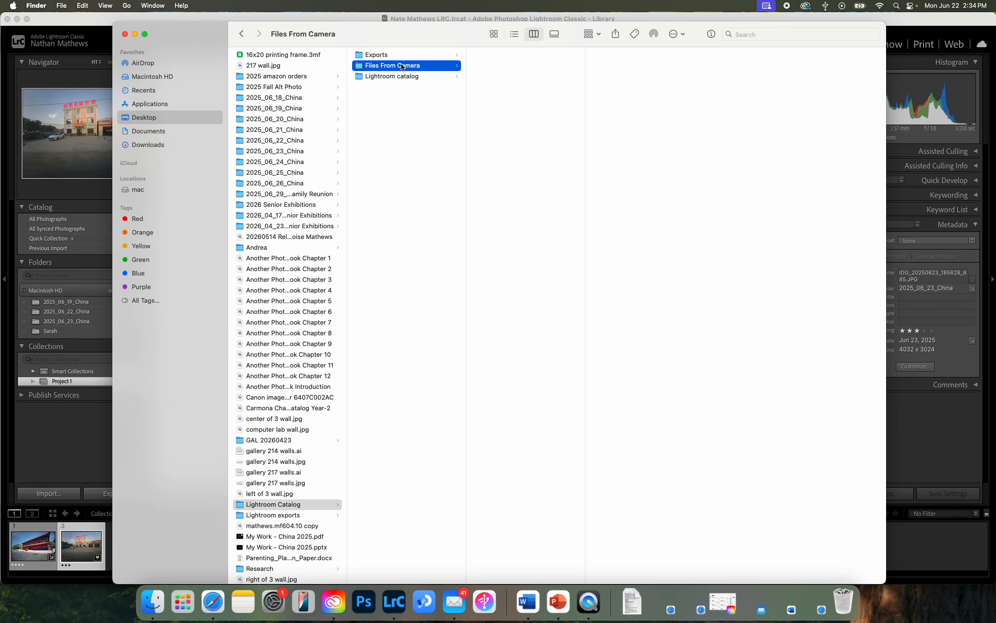
left_click(395, 77)
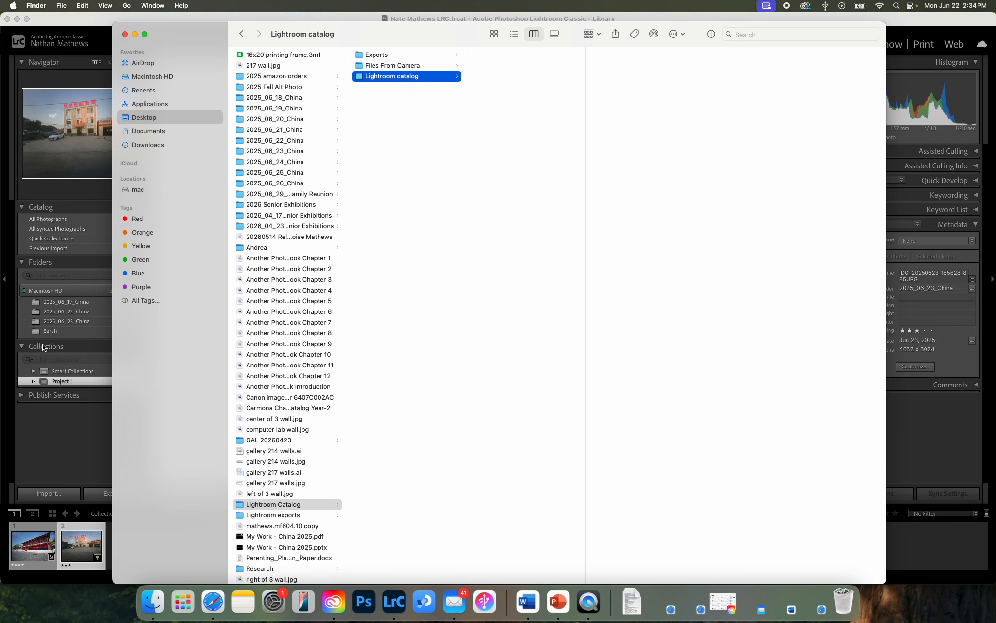
- Switch to Lightroom Classic and create a new catalog in the Lightroom catalog subfolder, named with the photographer's name plus "Photo Class"
left_click(49, 421)
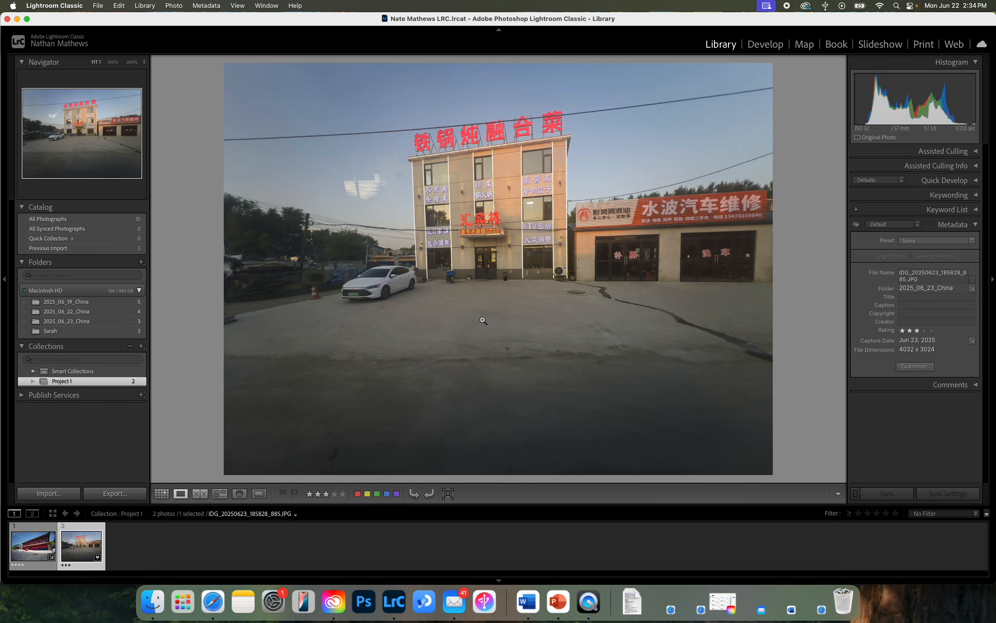
left_click(97, 6)
left_click(101, 20)
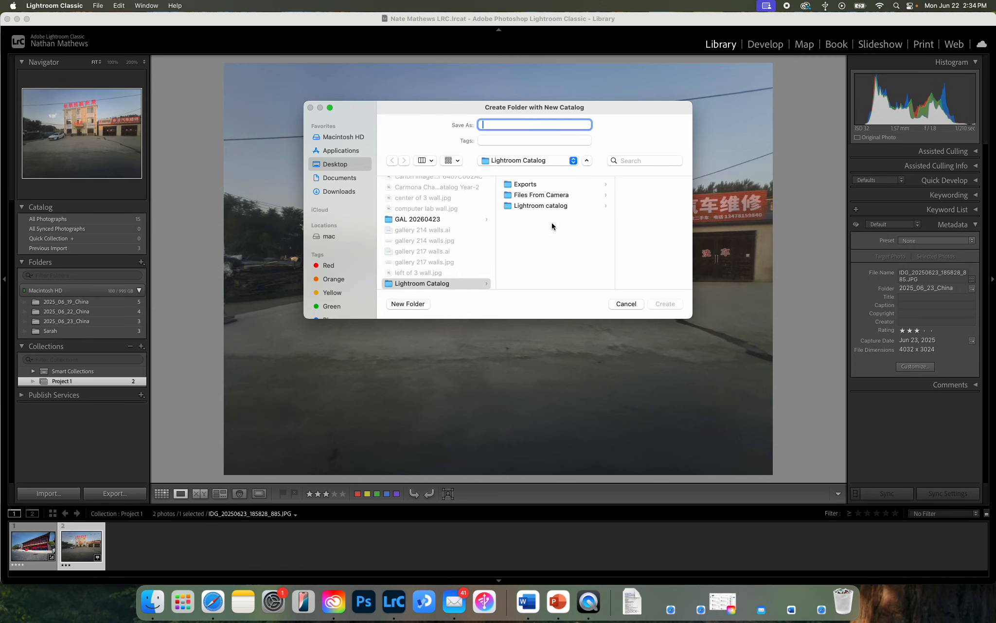
left_click(554, 203)
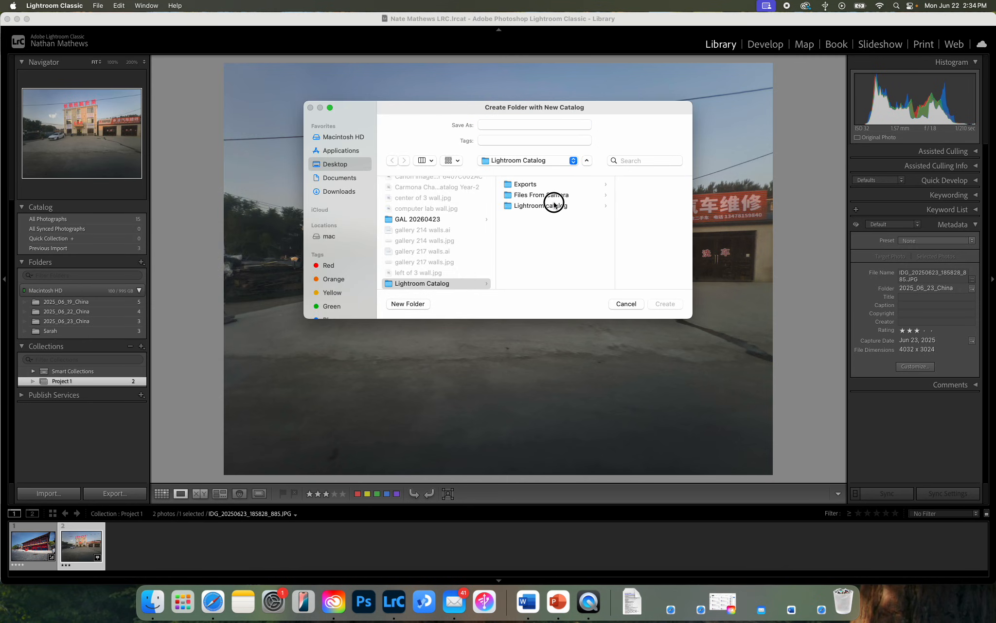
left_click(506, 123)
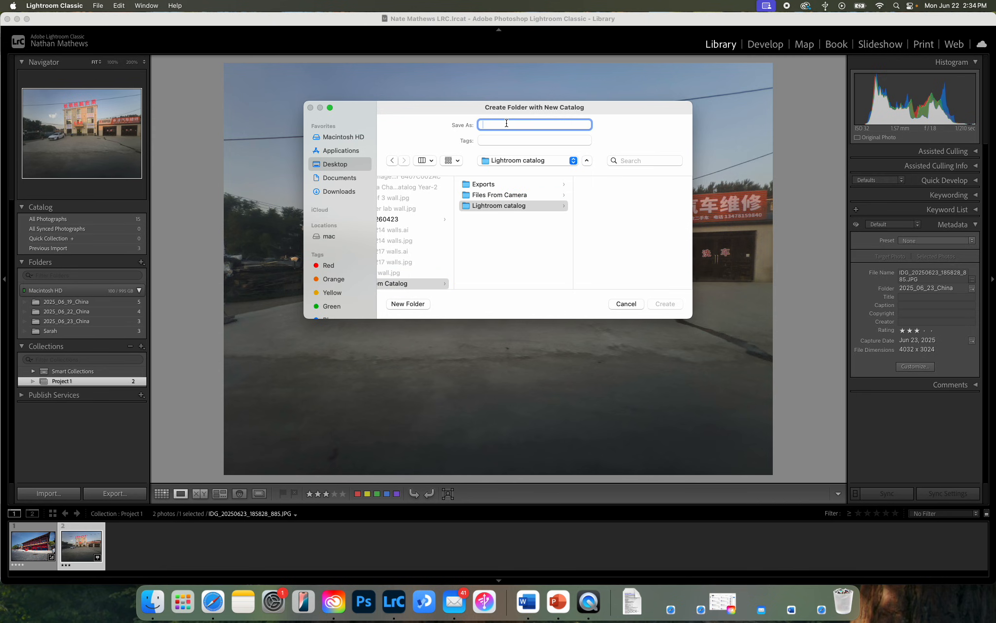
type("Nate Mathews Photo C")
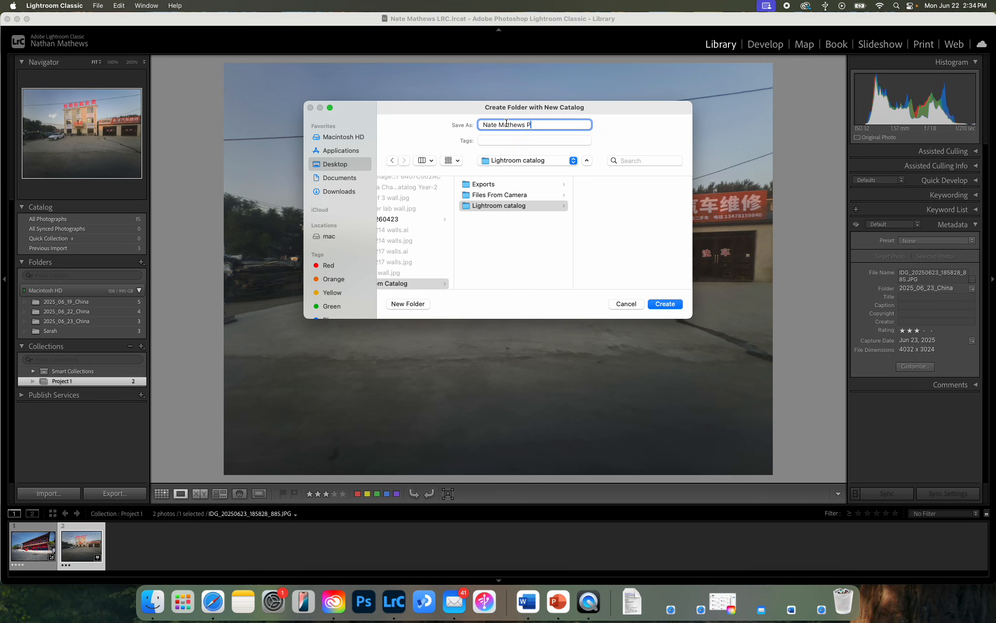
type("lass")
left_click(679, 305)
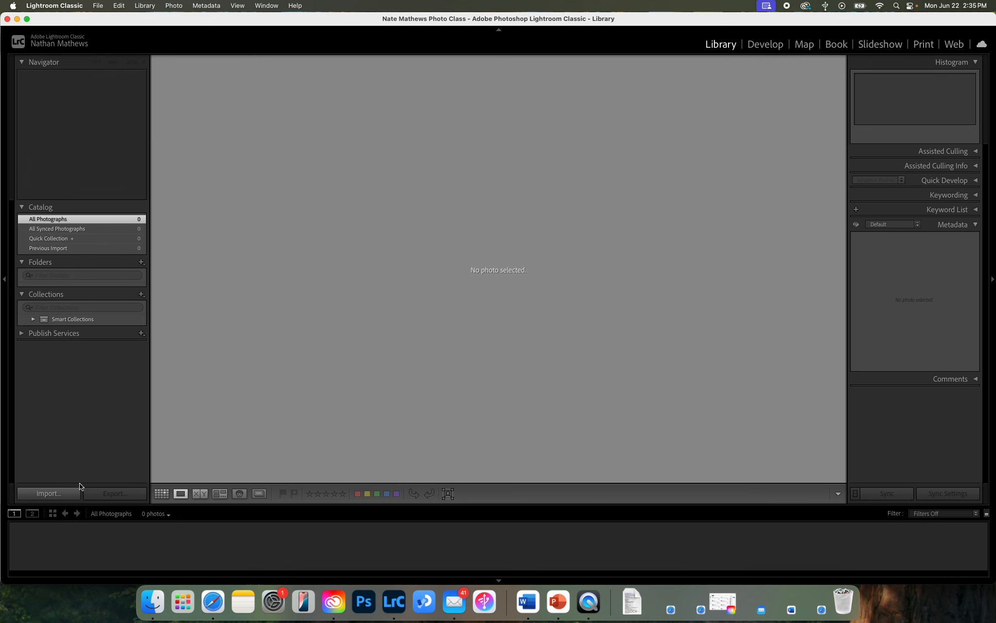
- Start a photo import from the Desktop folder 2025_06_21_China and set the import method to Copy as DNG
left_click(55, 494)
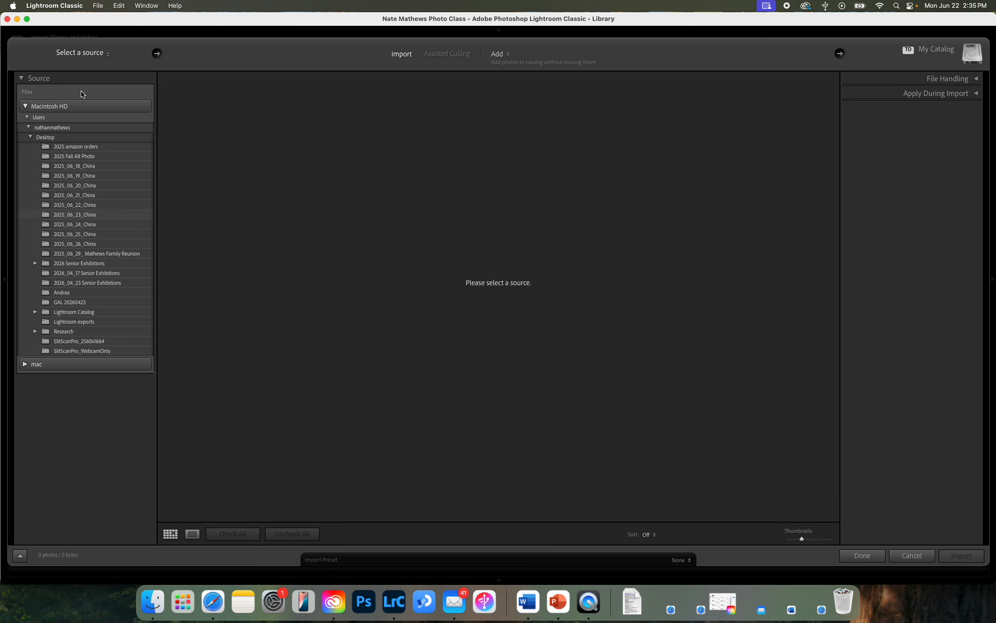
left_click(108, 167)
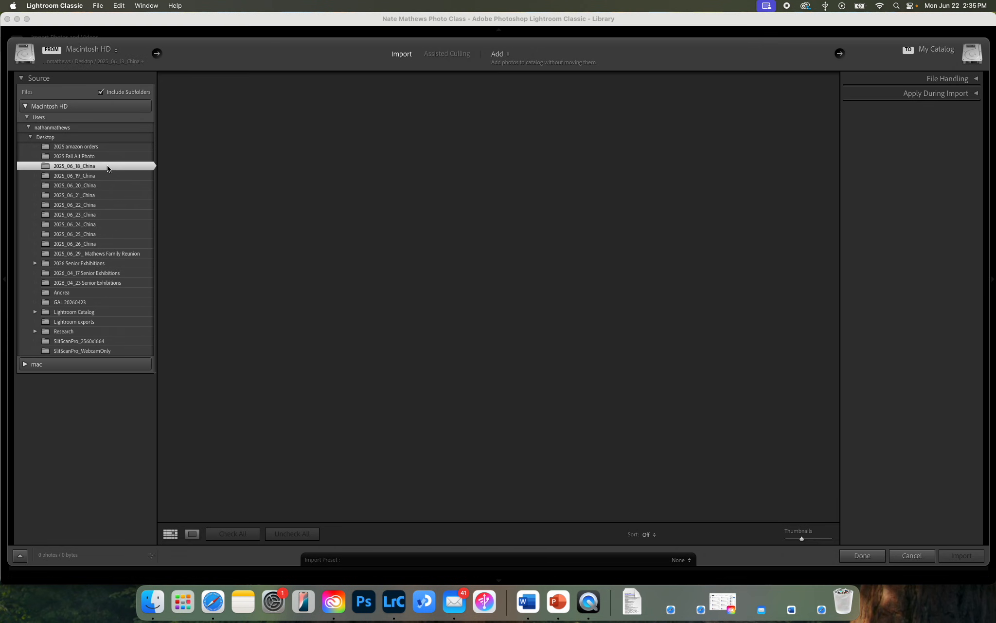
left_click(98, 197)
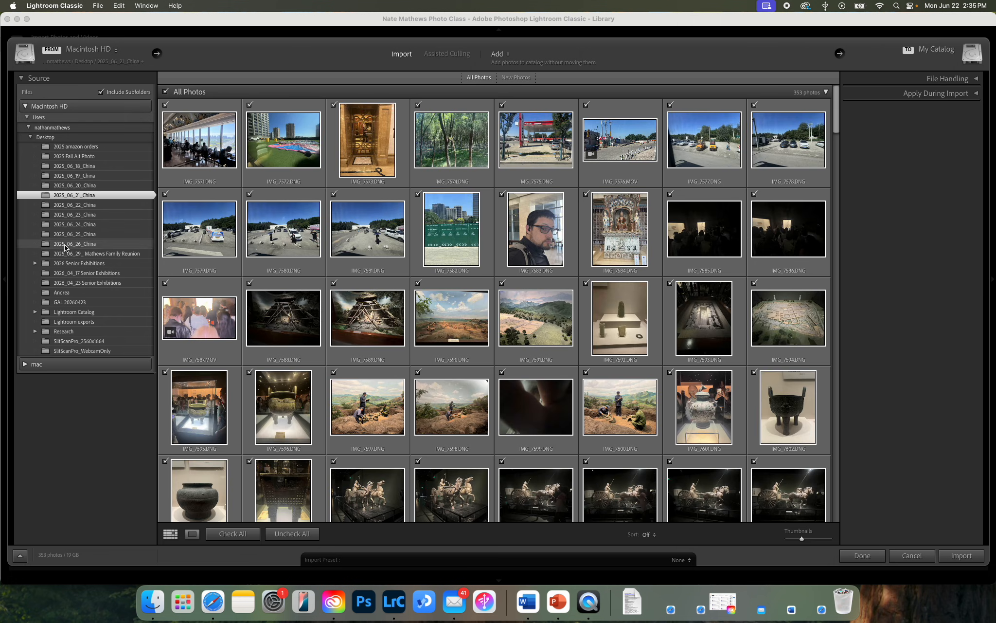
left_click(500, 54)
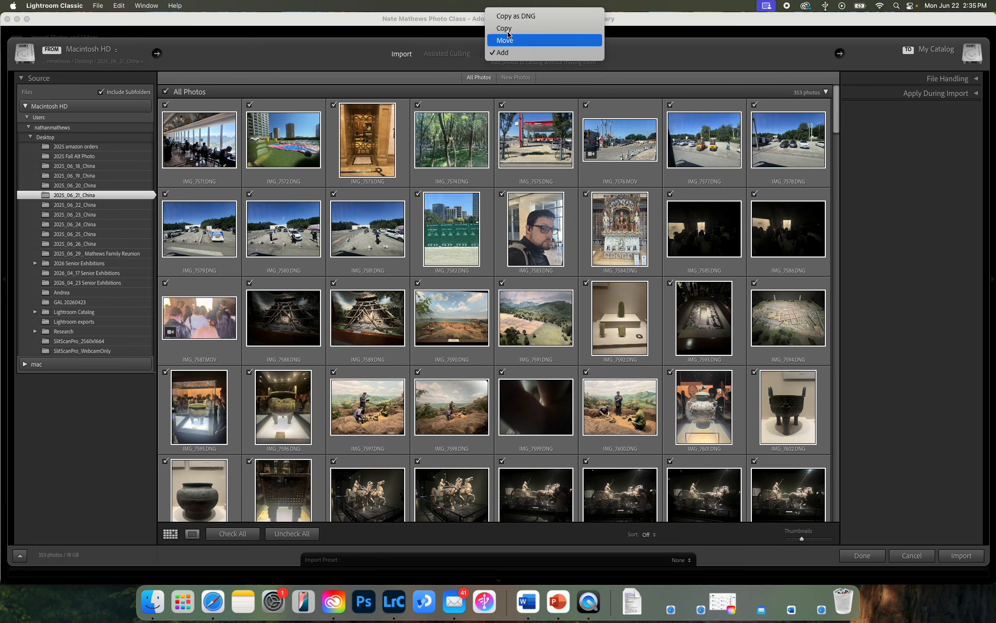
left_click(519, 18)
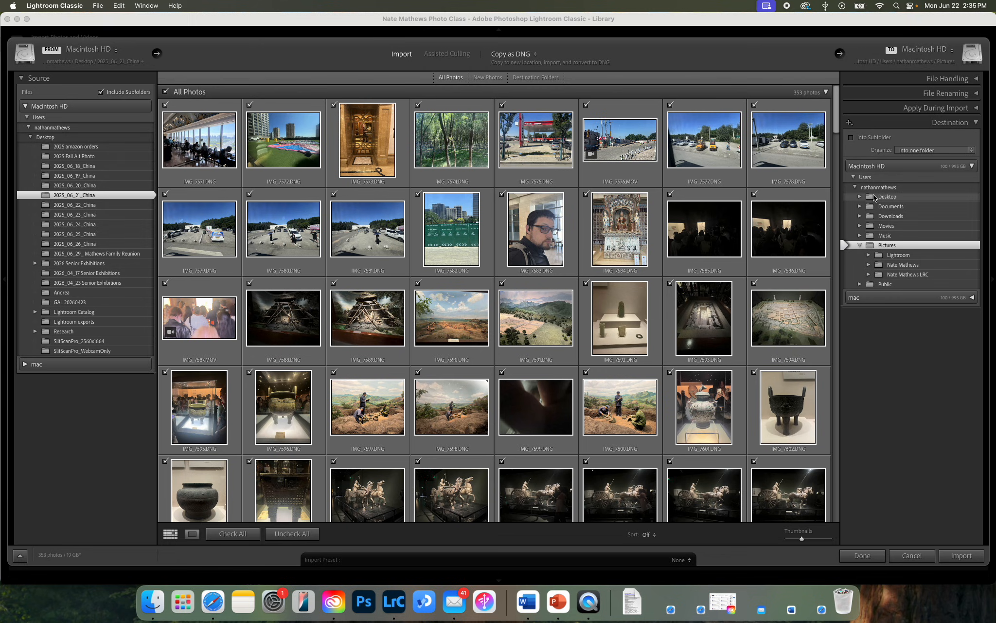
- Set the import destination to the Files From Camera folder inside Desktop > Lightroom Catalog
left_click(963, 167)
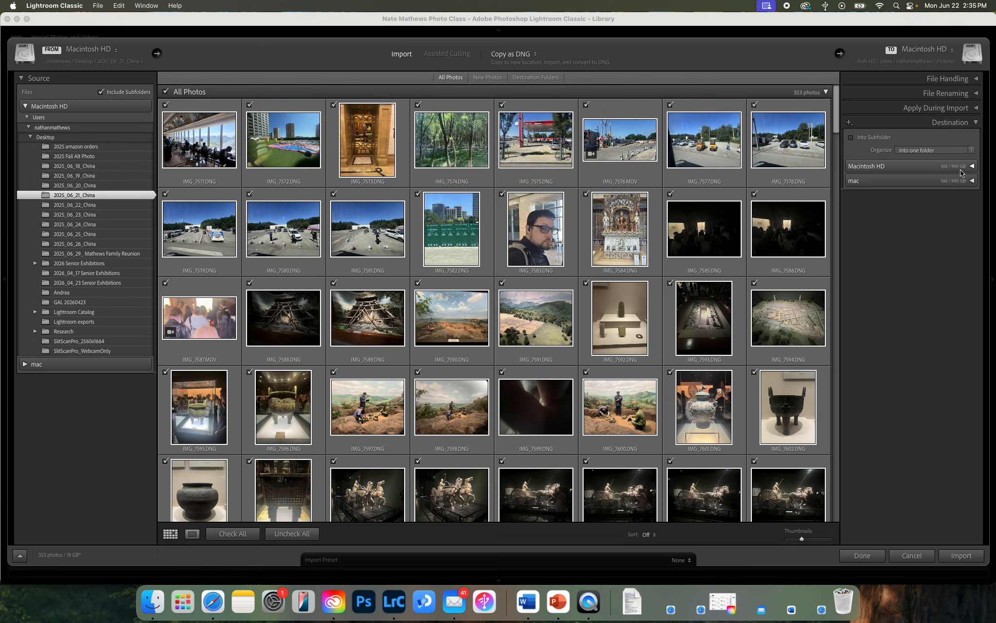
left_click(964, 167)
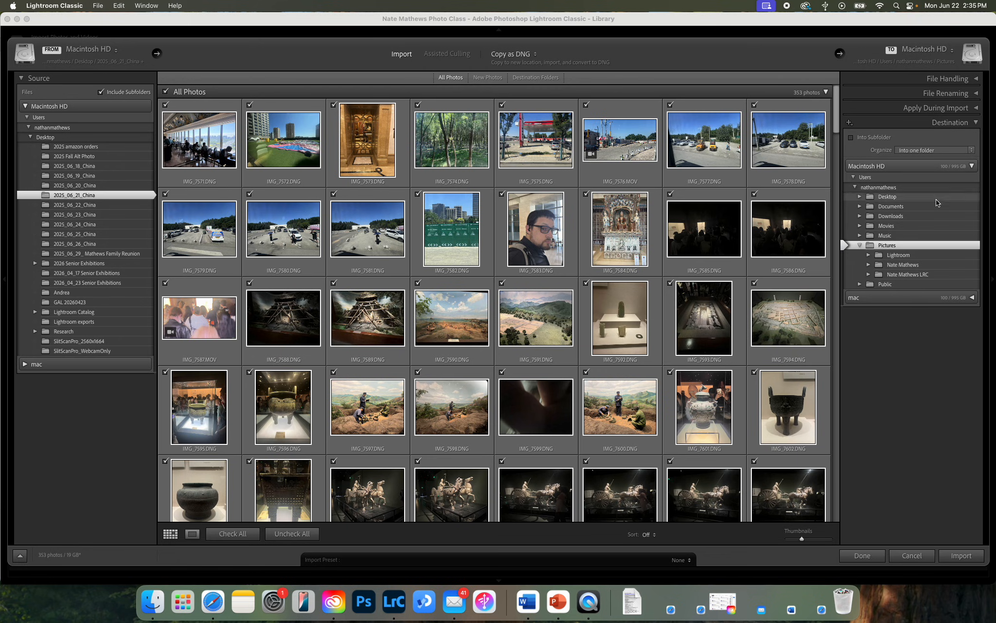
left_click(859, 197)
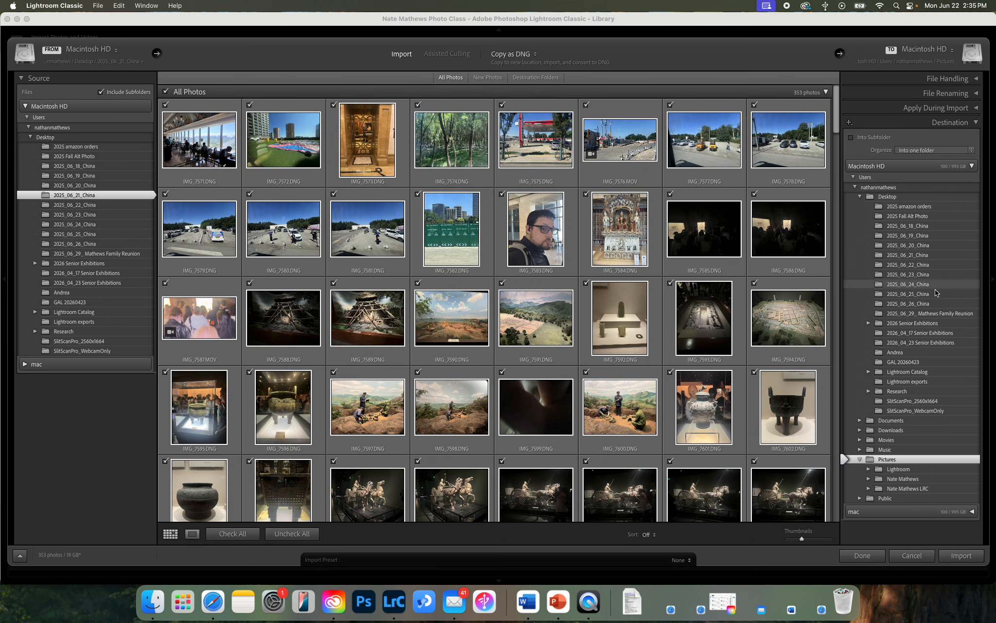
left_click(869, 373)
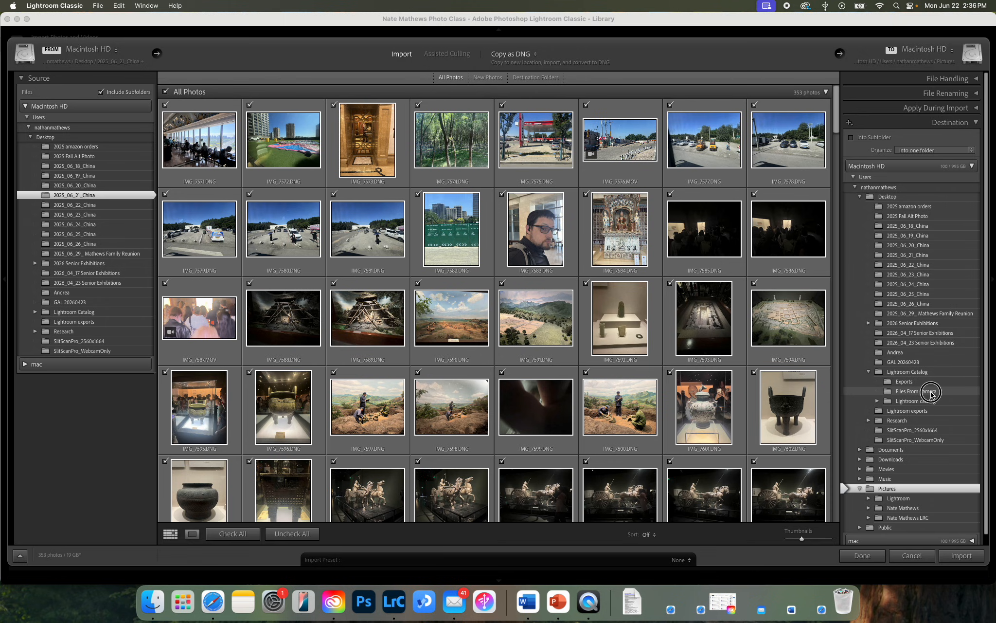
left_click(931, 392)
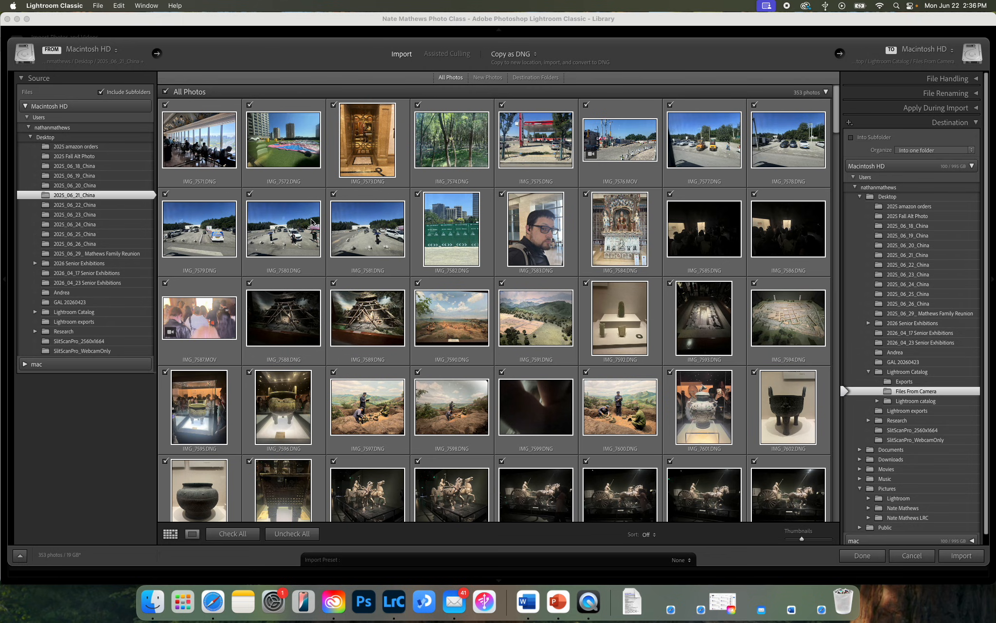
- Keep Copy as DNG as the import method and import the checked photos into the catalog
left_click(524, 55)
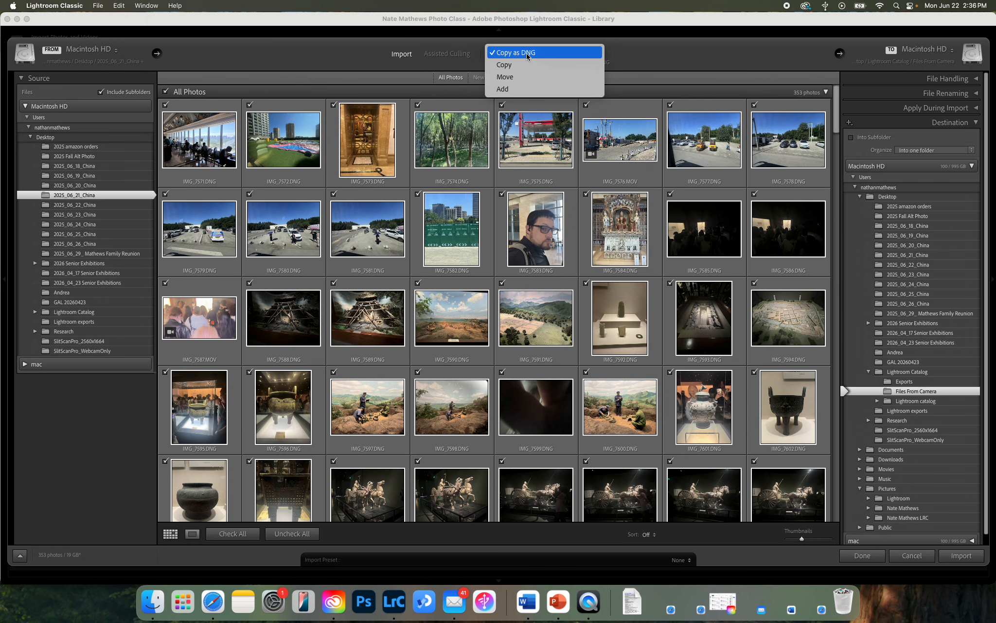
left_click(526, 53)
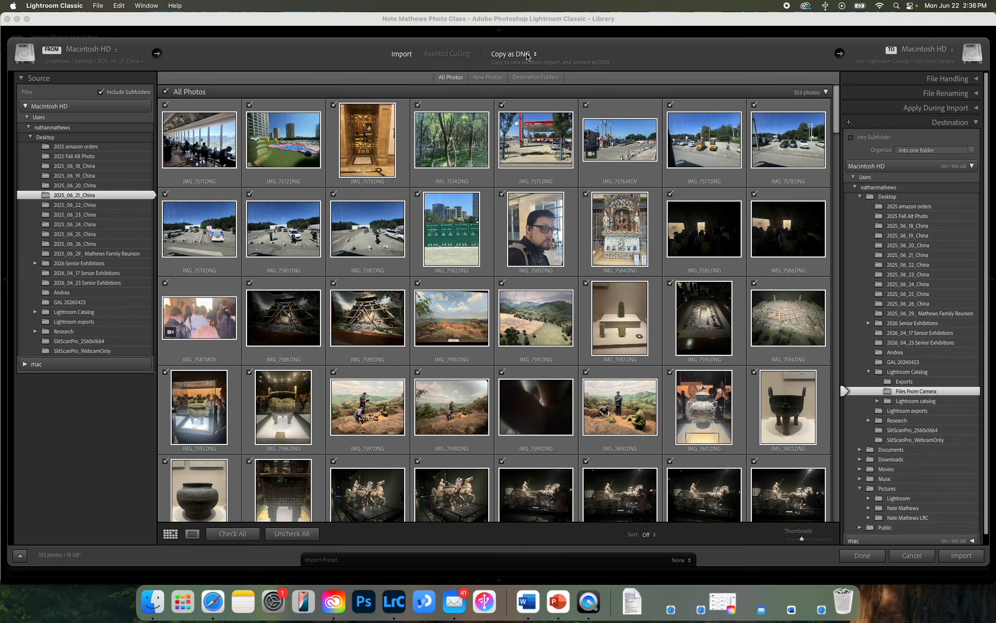
left_click(962, 556)
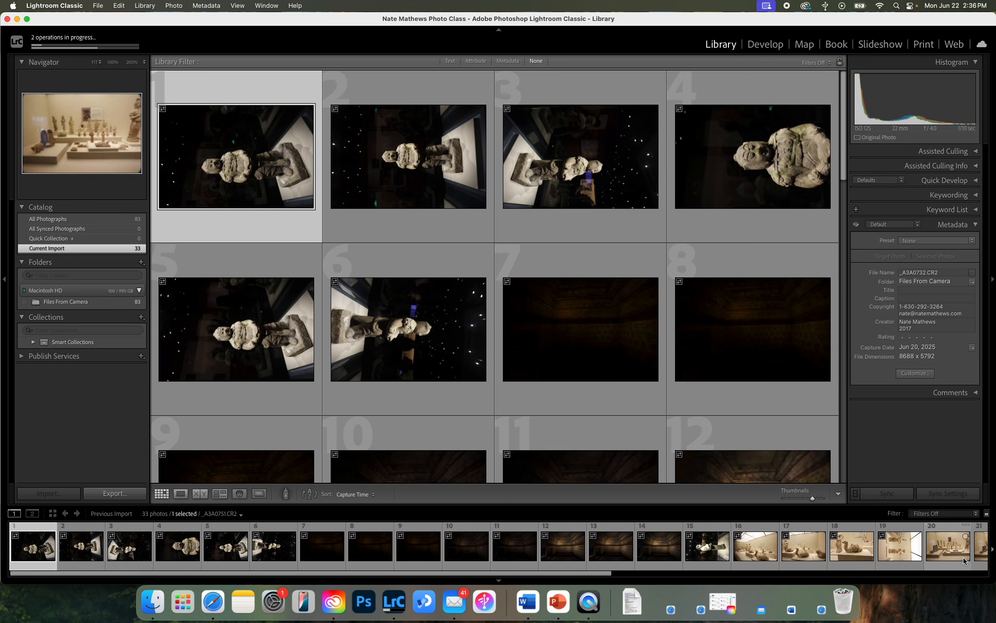
- Browse the newly imported photos along the filmstrip
left_click(348, 494)
left_click(415, 501)
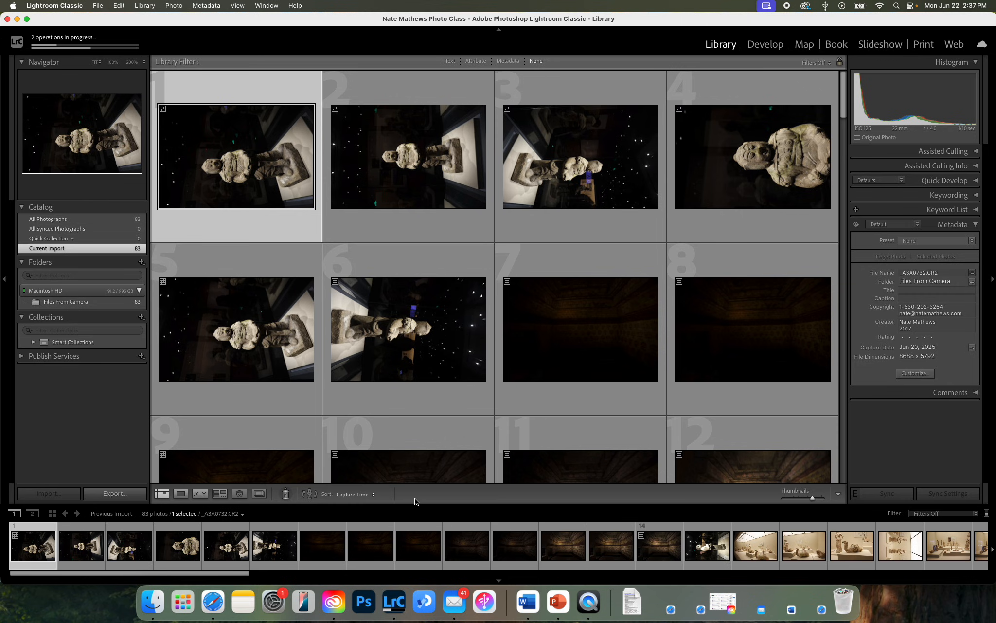
scroll(223, 546, "right", 5)
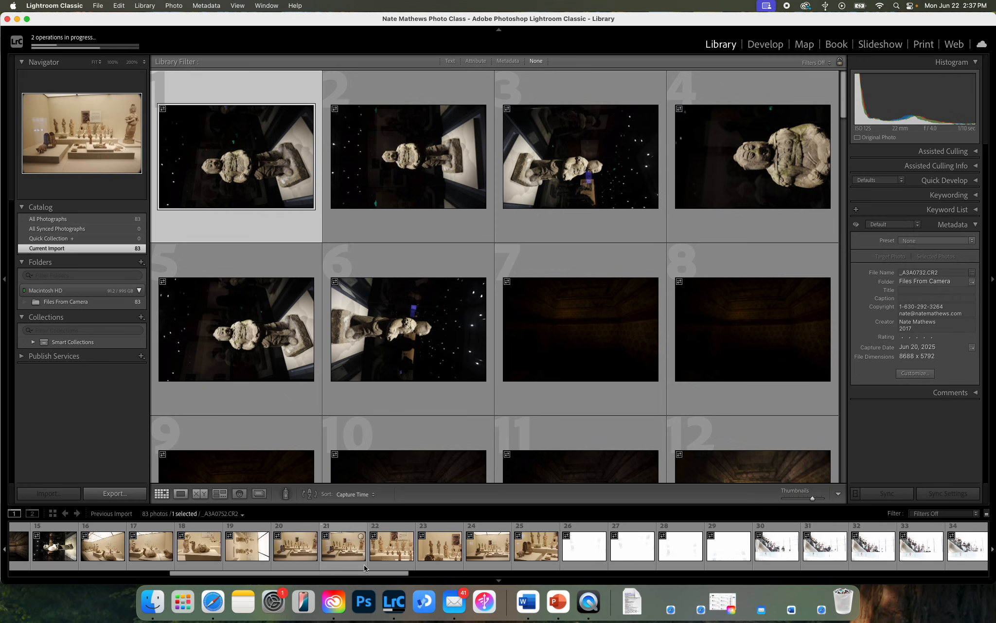
scroll(369, 548, "right", 5)
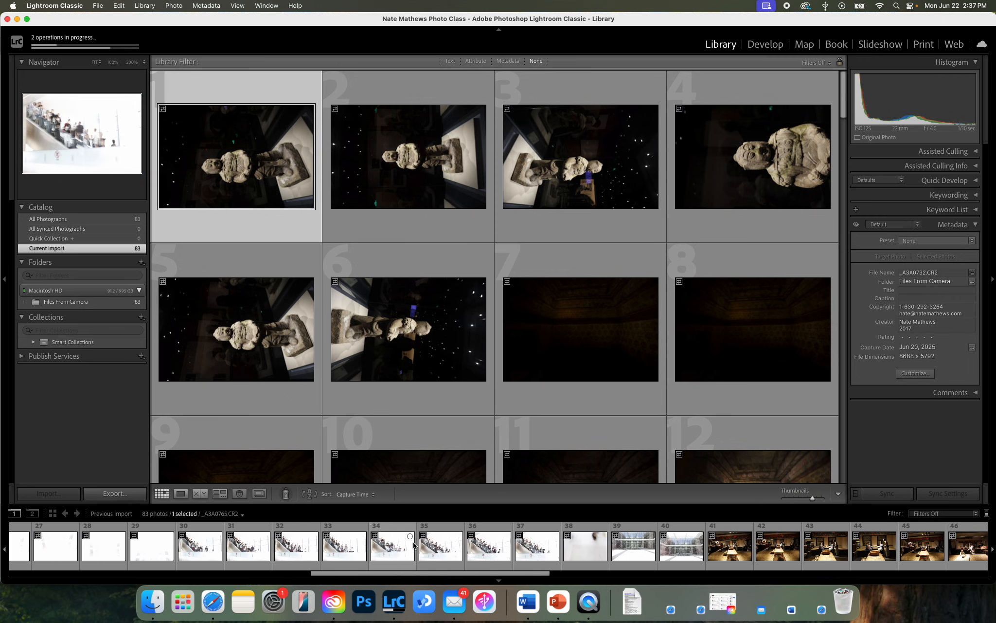
scroll(414, 542, "right", 7)
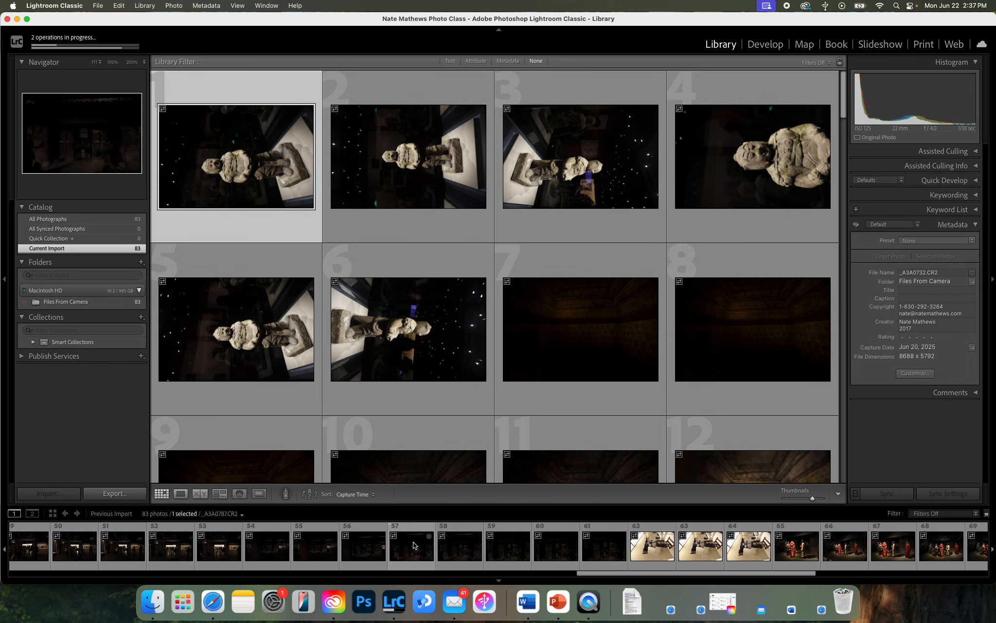